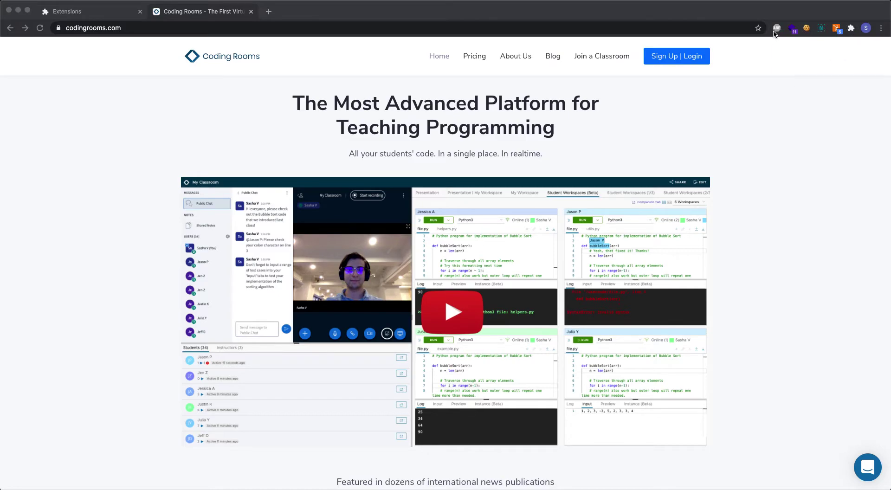
Pin Repl.it Classroom Export Tool to the Chrome toolbar and open its panel.
left_click(791, 49)
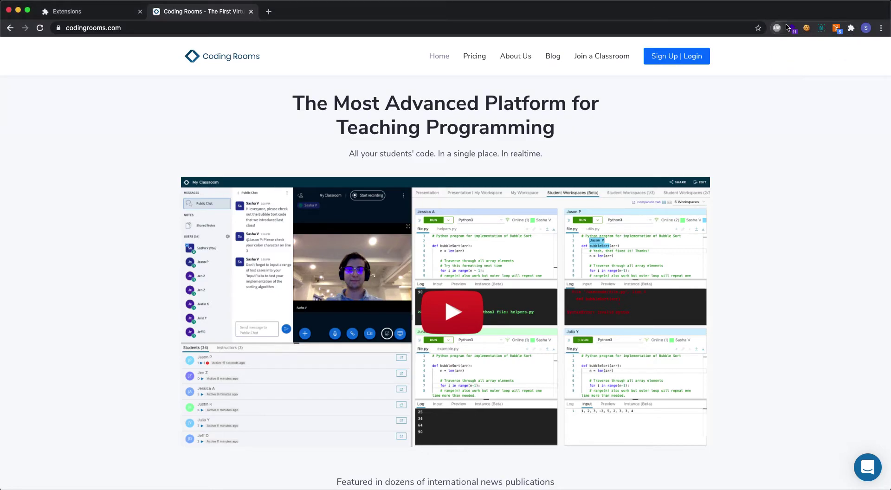
left_click(851, 28)
scroll(777, 195, "down", 2)
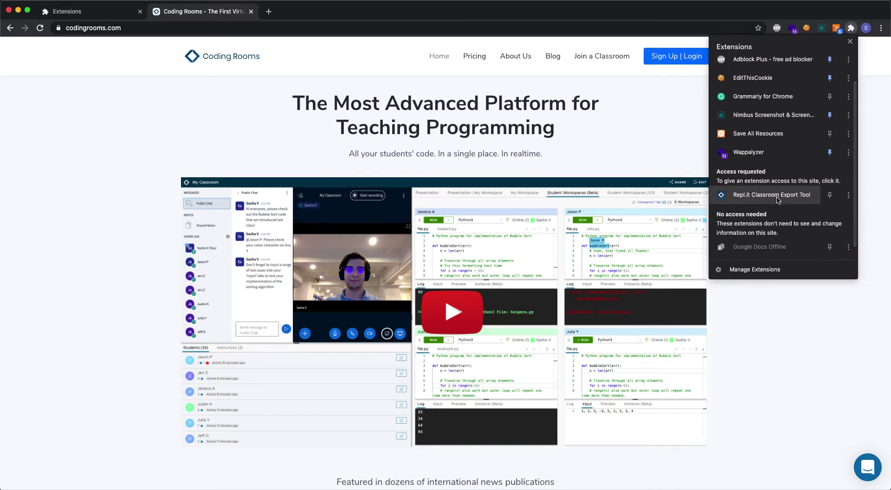
left_click(829, 195)
left_click(867, 87)
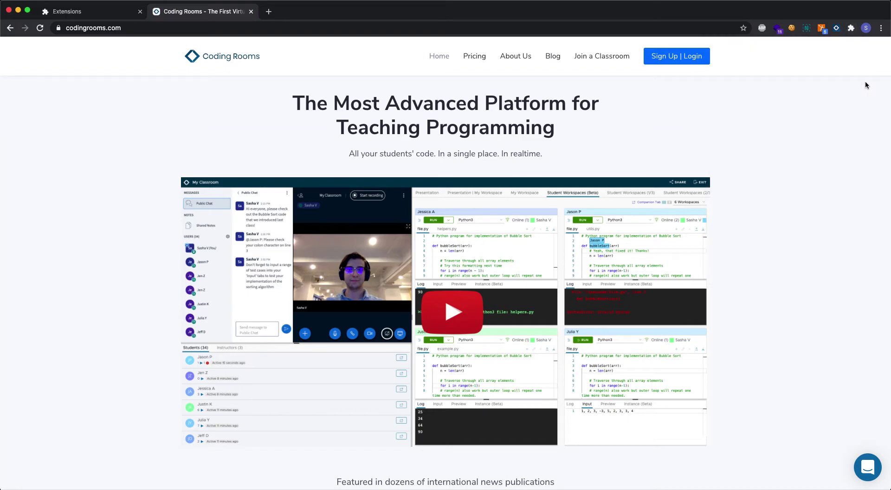
left_click(836, 28)
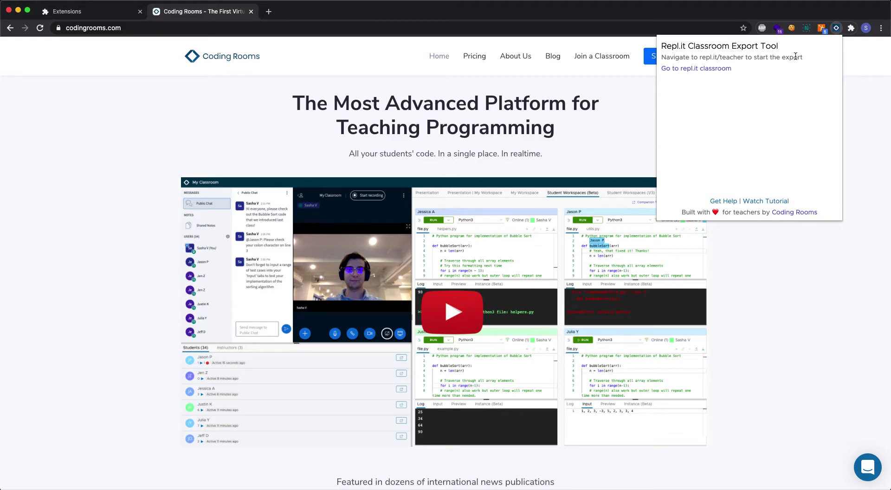
Open repl.it/teacher in a new tab, close the school-information dialog, and browse the five classrooms.
left_click(704, 70)
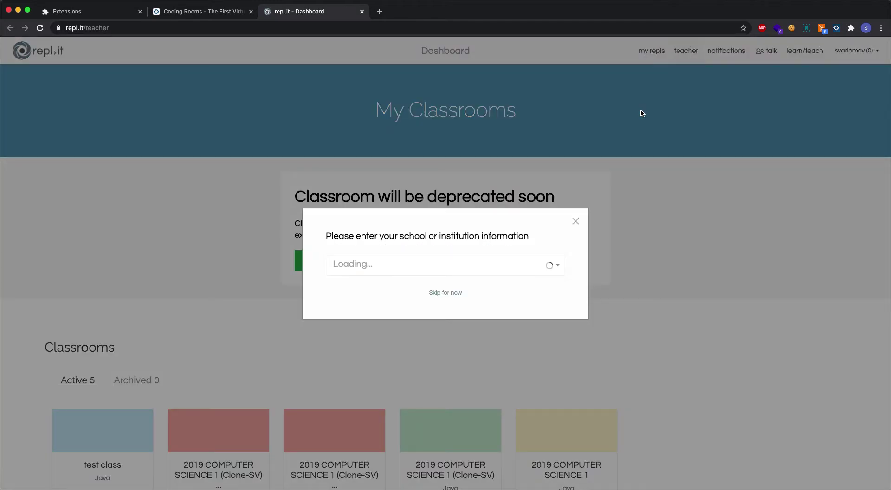
left_click(576, 221)
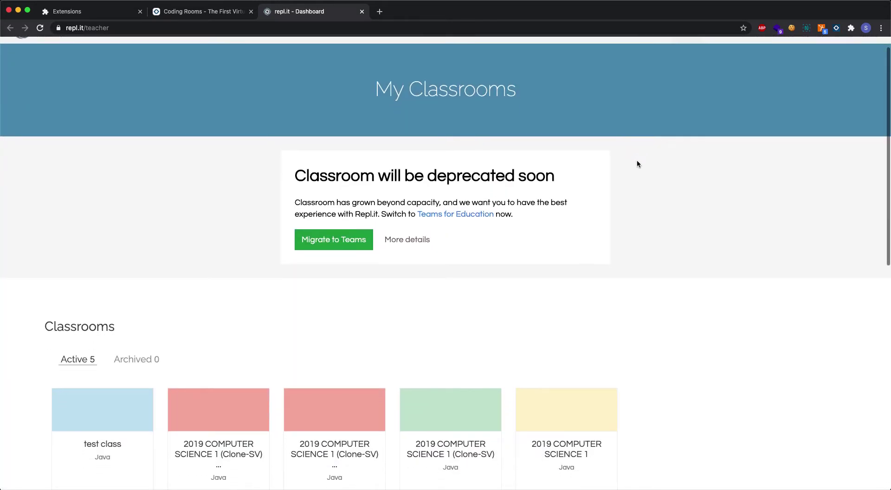
scroll(636, 160, "down", 5)
scroll(625, 157, "down", 3)
scroll(625, 158, "up", 8)
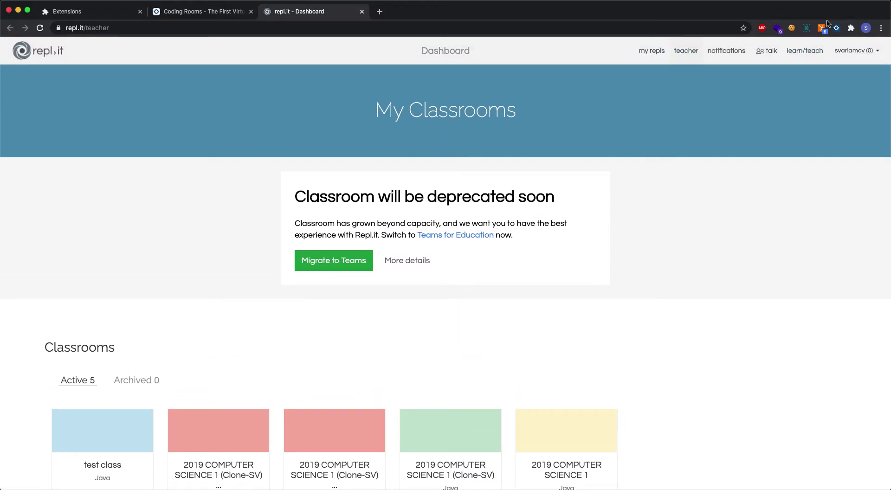
scroll(845, 144, "down", 3)
scroll(845, 144, "up", 3)
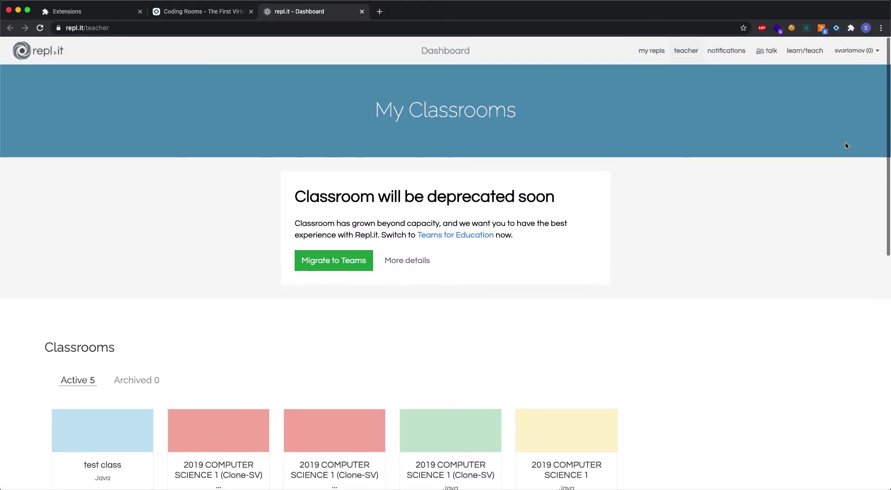
Tick 'Include student & submissions data' and 2019 COMPUTER SCIENCE 1 (Clone-SV), then request the export.
left_click(837, 28)
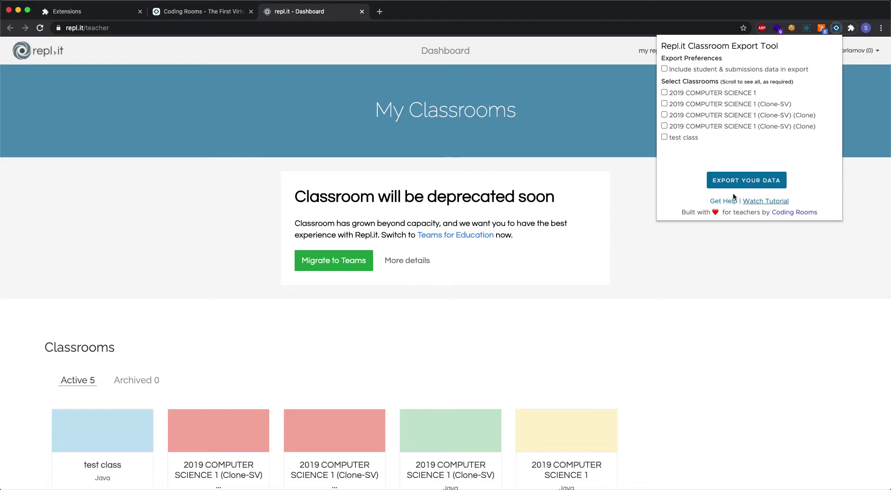
left_click(665, 69)
left_click(664, 104)
left_click(752, 180)
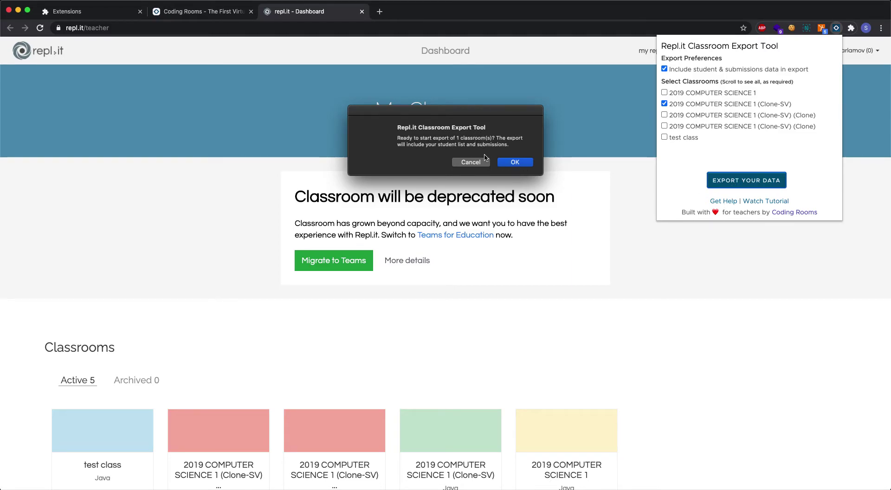
Confirm exporting 1 classroom and leave it running in the background, 26 of 225 requests done.
left_click(514, 163)
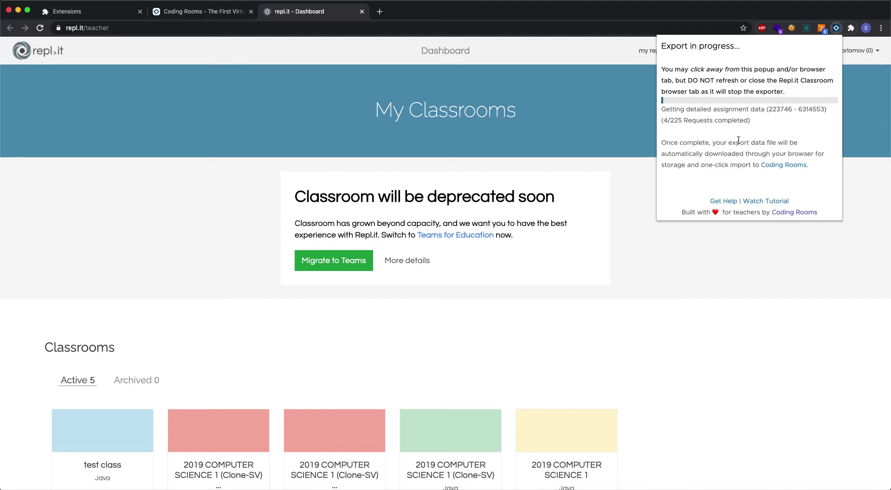
triple_click(665, 120)
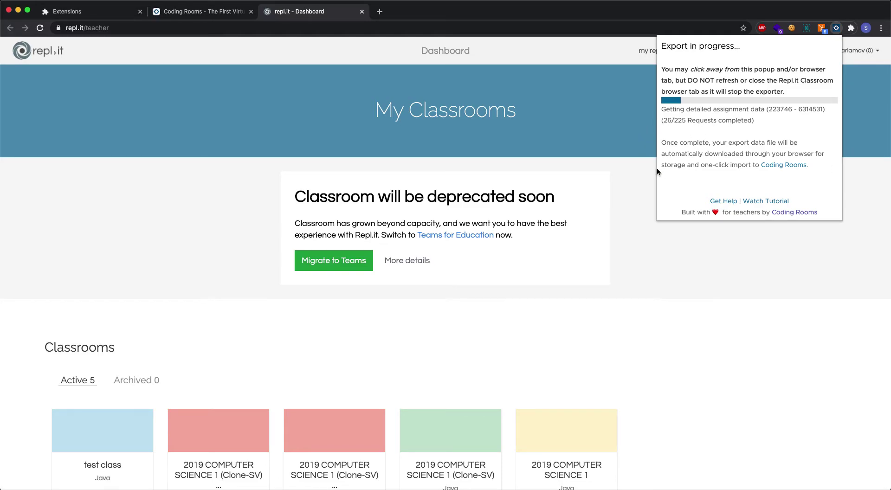
left_click(621, 115)
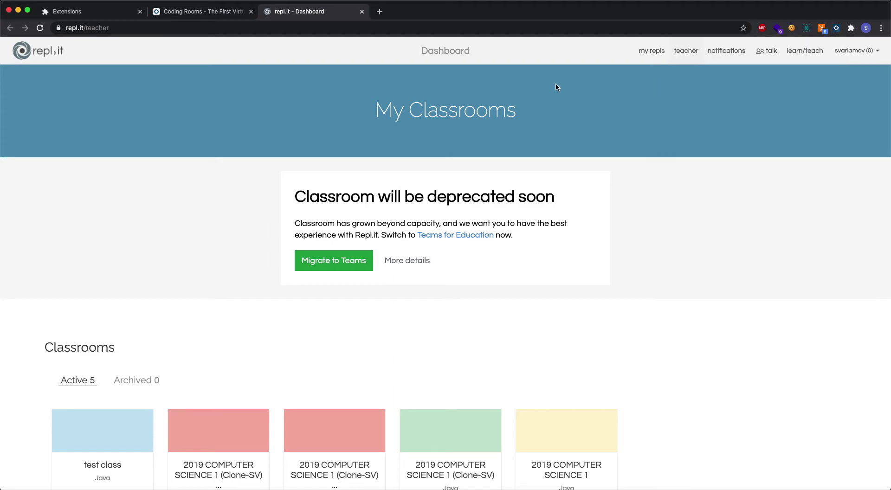
left_click(217, 13)
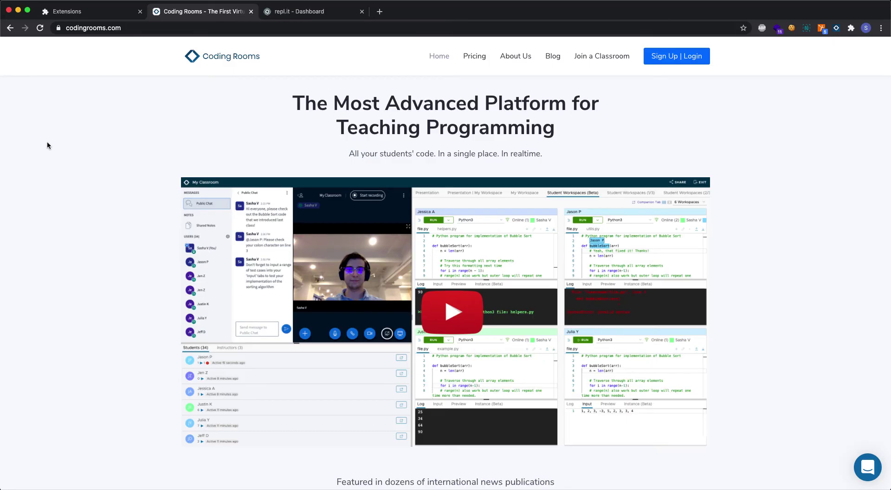
scroll(47, 141, "down", 10)
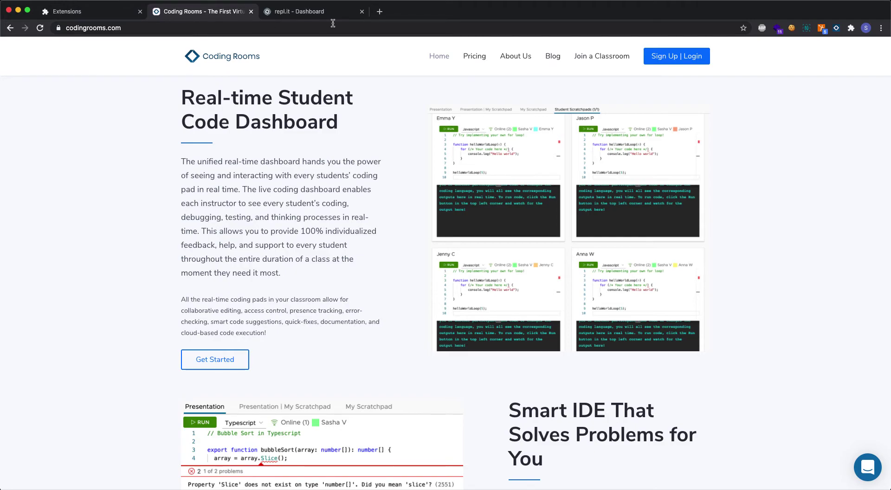
left_click(302, 14)
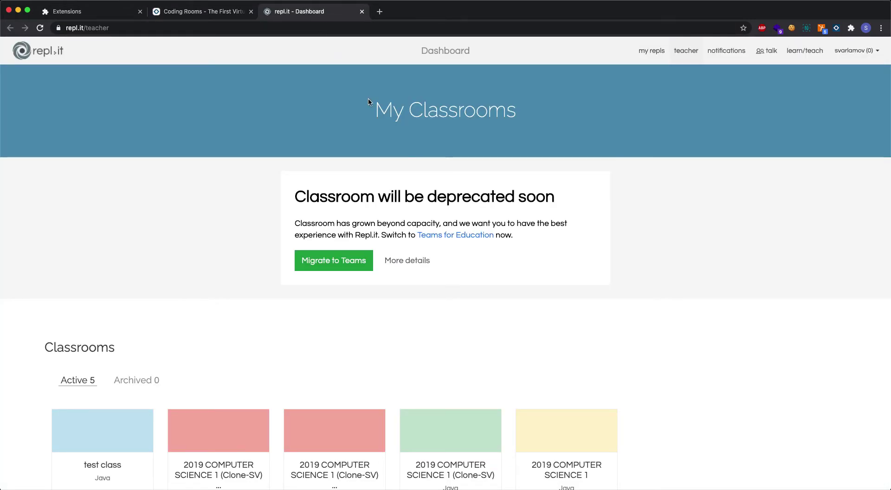
left_click(836, 28)
left_click(560, 102)
left_click(227, 12)
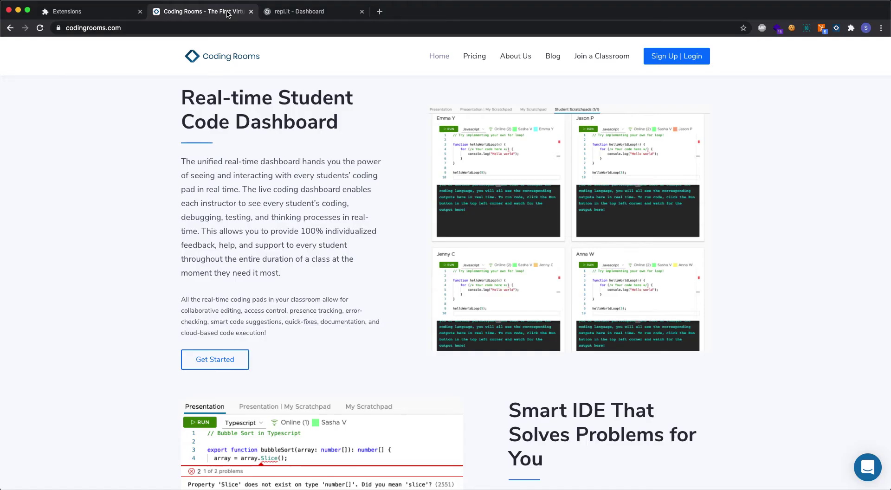
left_click(836, 27)
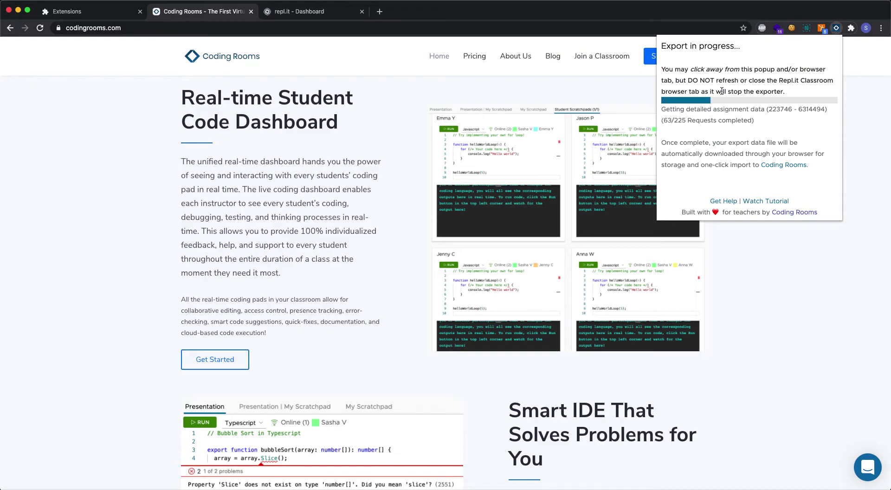
left_click(874, 149)
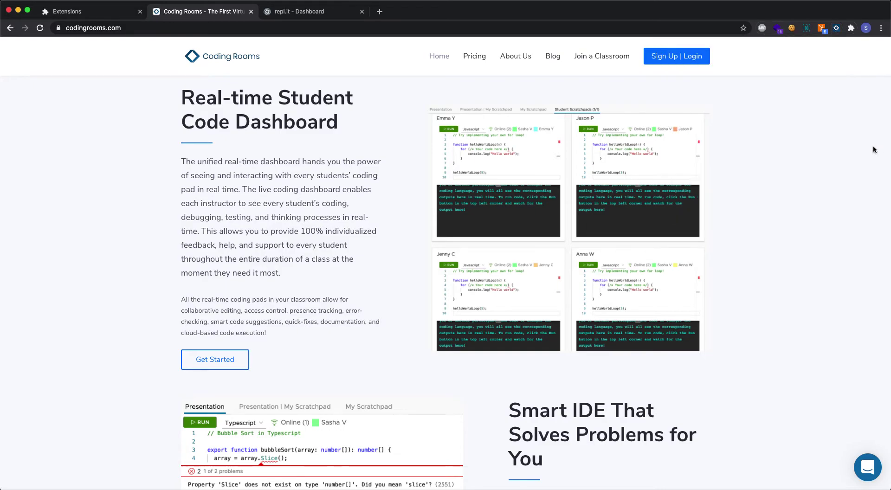
left_click(337, 11)
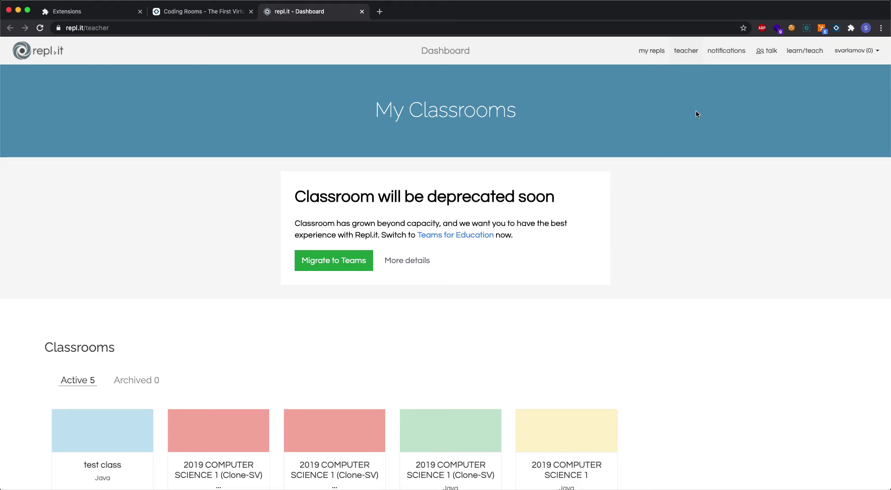
left_click(806, 28)
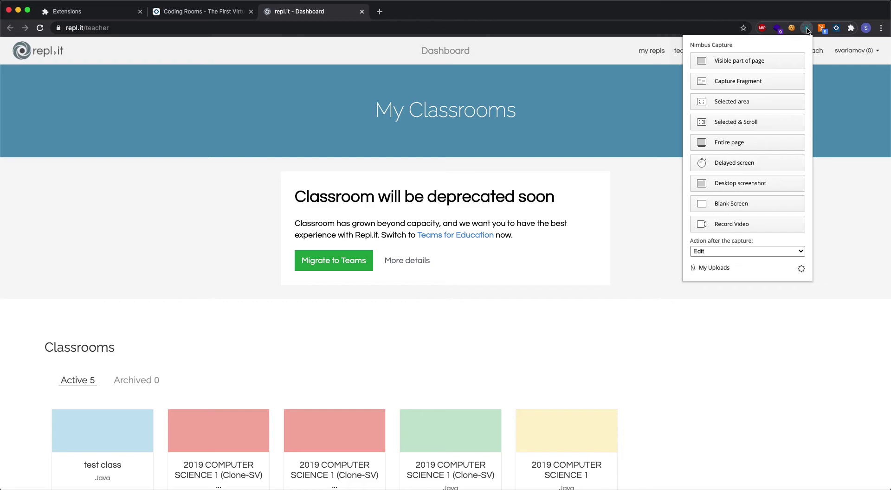
left_click(860, 147)
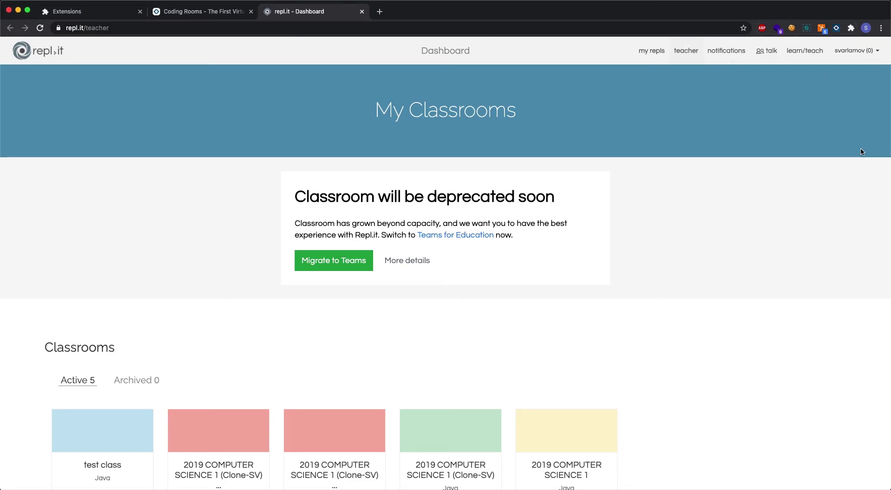
left_click(840, 31)
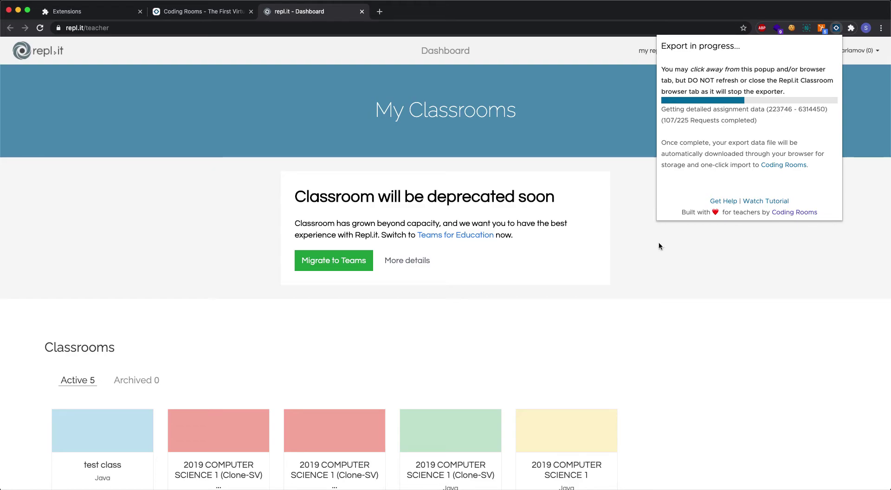
left_click(657, 255)
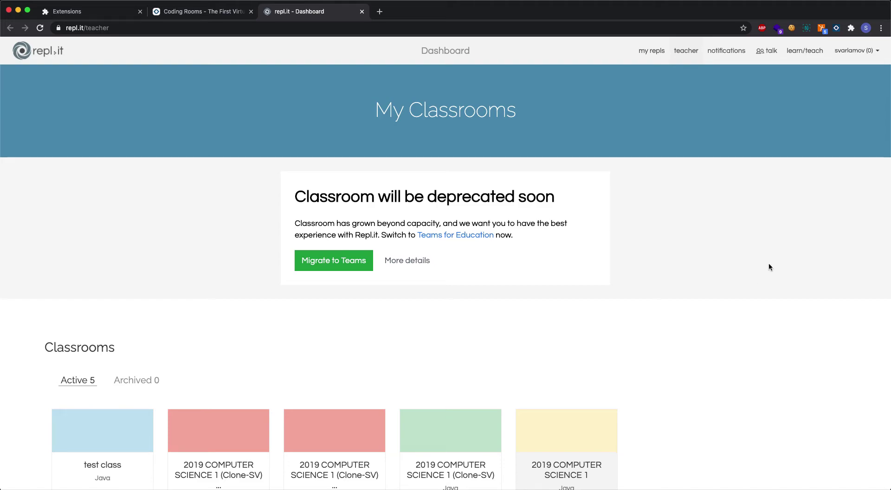
left_click(836, 28)
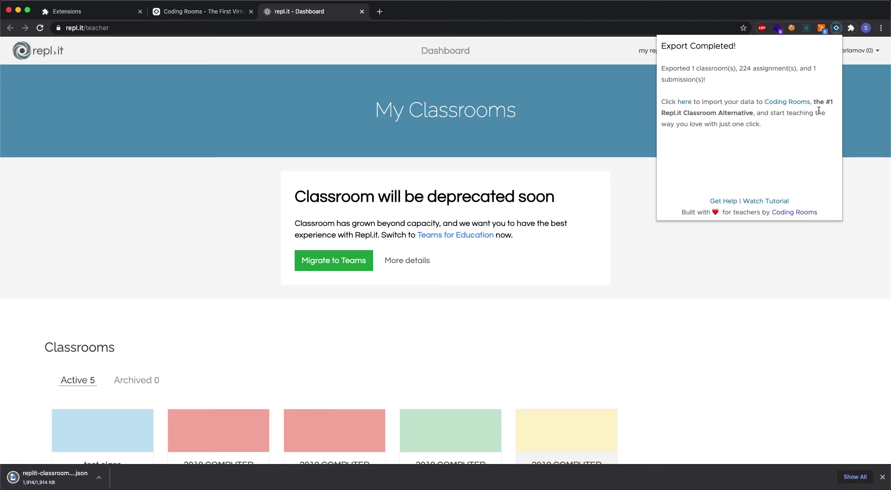
Check the summary of 1 classroom with 224 assignments exported, then close the panel.
left_click_drag(708, 77, 662, 67)
left_click(775, 69)
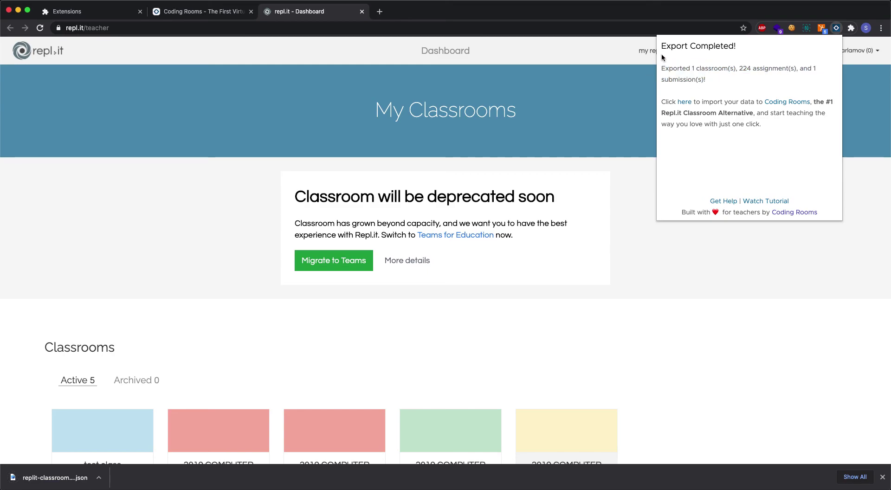
left_click(634, 78)
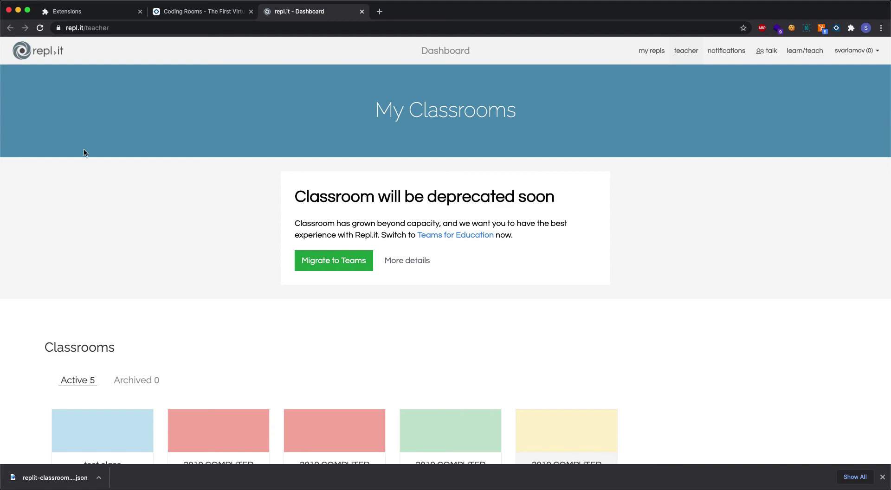